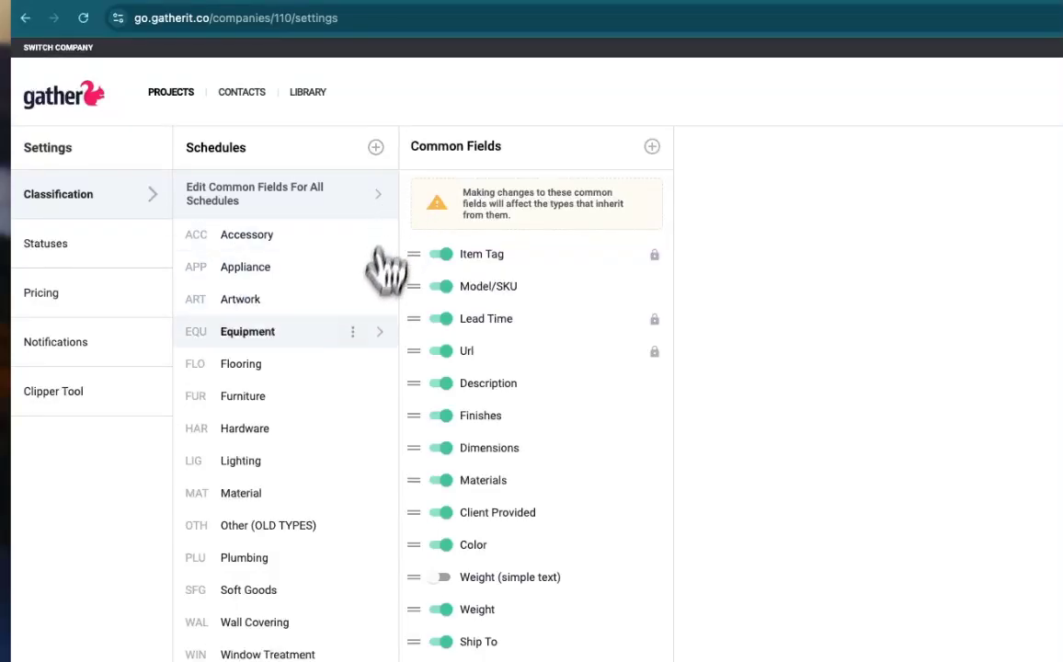
- View the common fields for all schedules and the common fields for all Lighting types
left_click(368, 462)
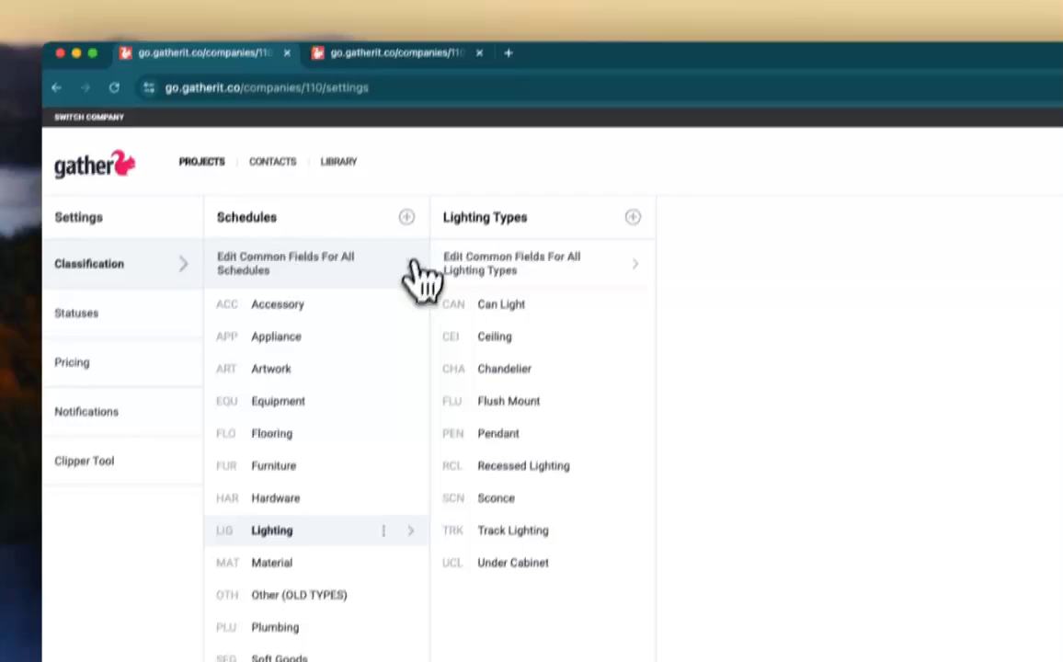
left_click(414, 267)
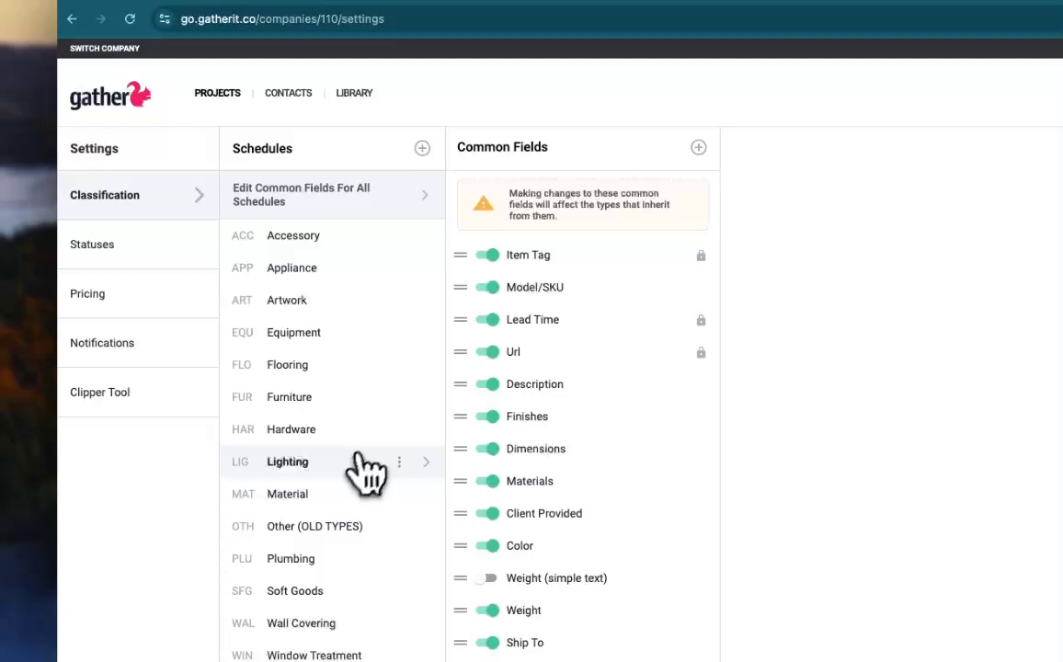
left_click(363, 464)
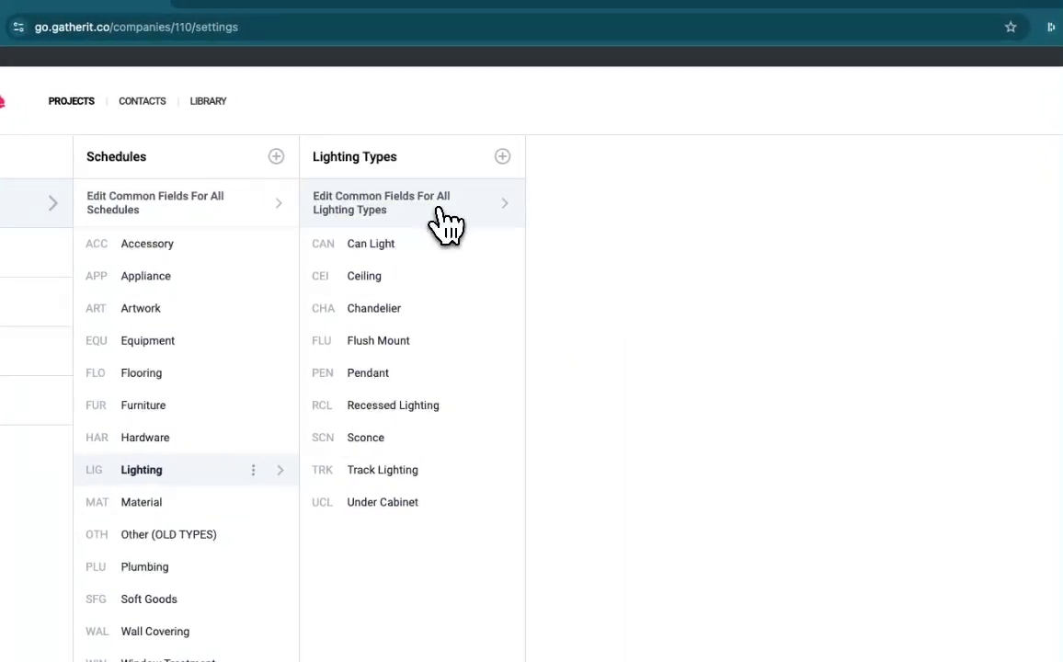
left_click(445, 223)
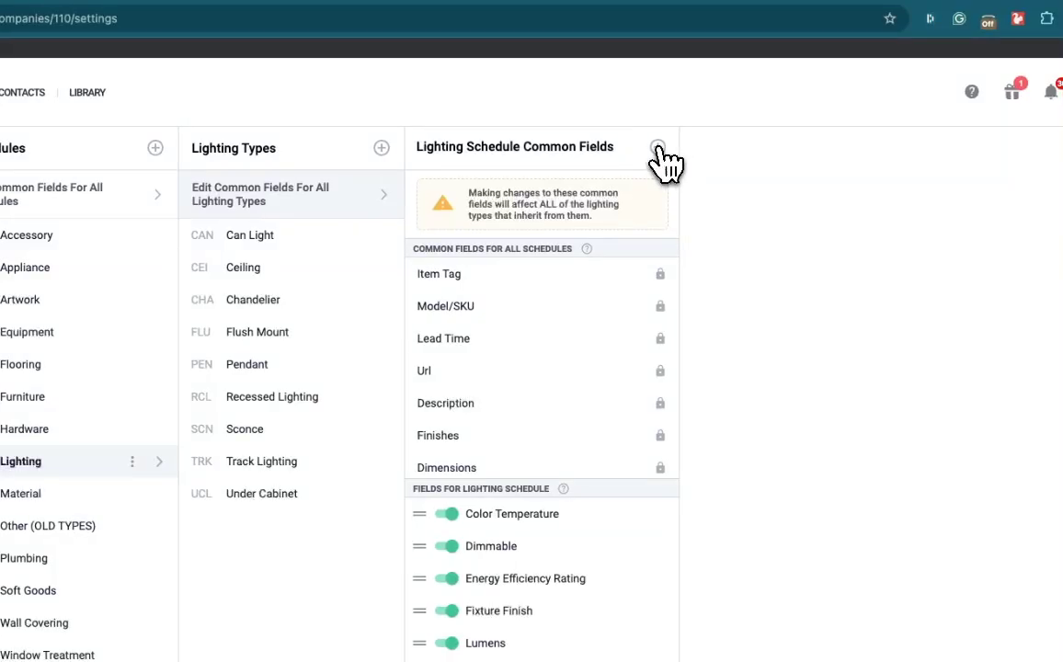
- Examine the field types offered for a new Lighting schedule common field, and close the form without creating a field
left_click(658, 150)
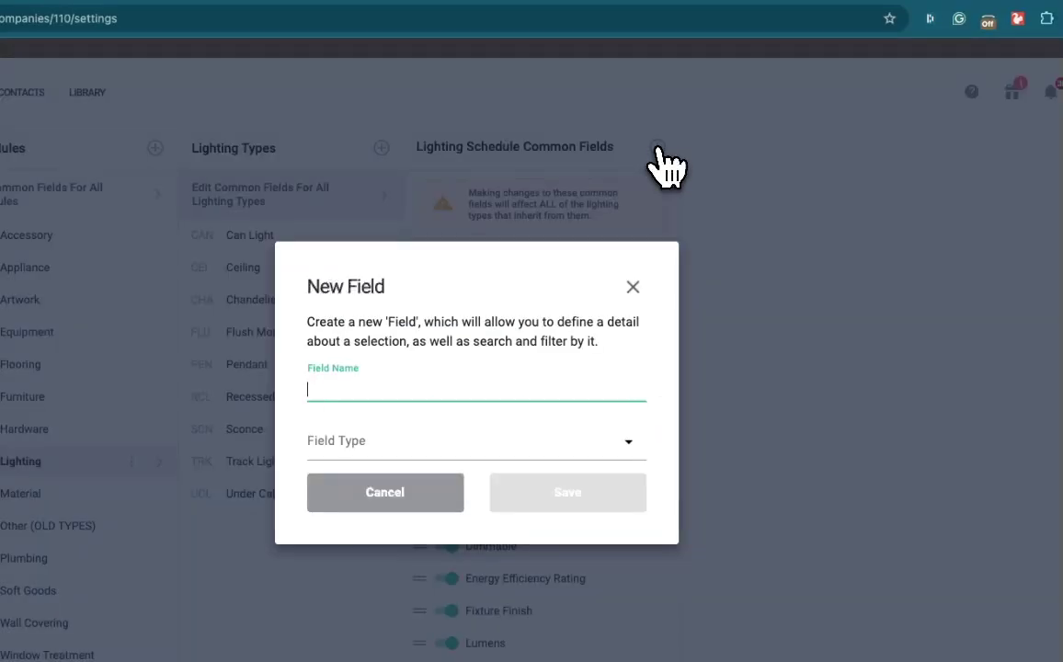
left_click(629, 443)
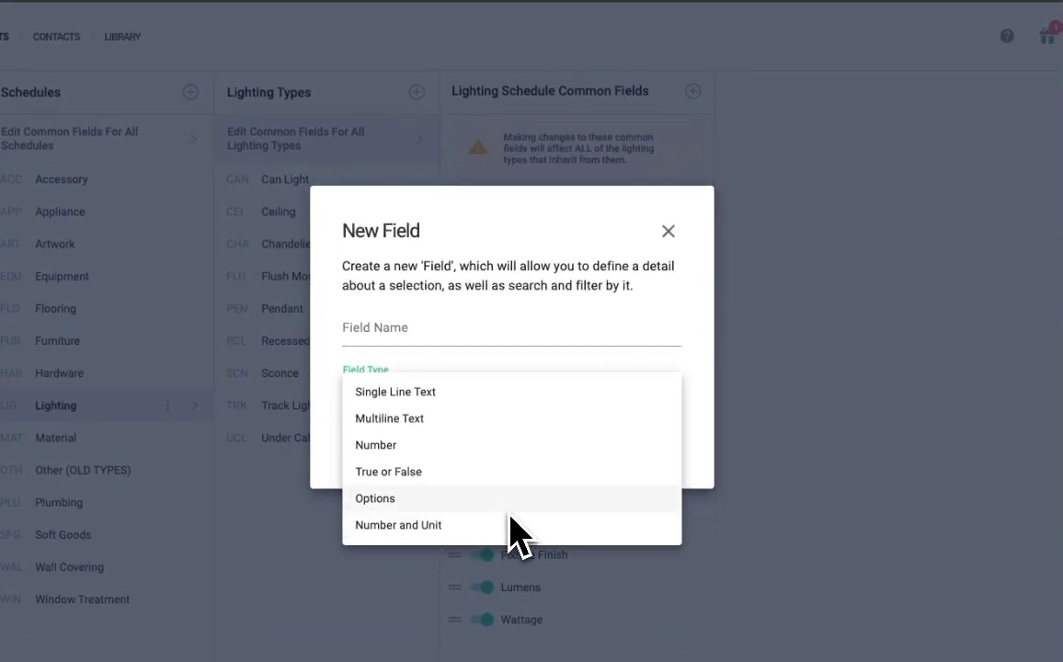
left_click(668, 235)
left_click(671, 236)
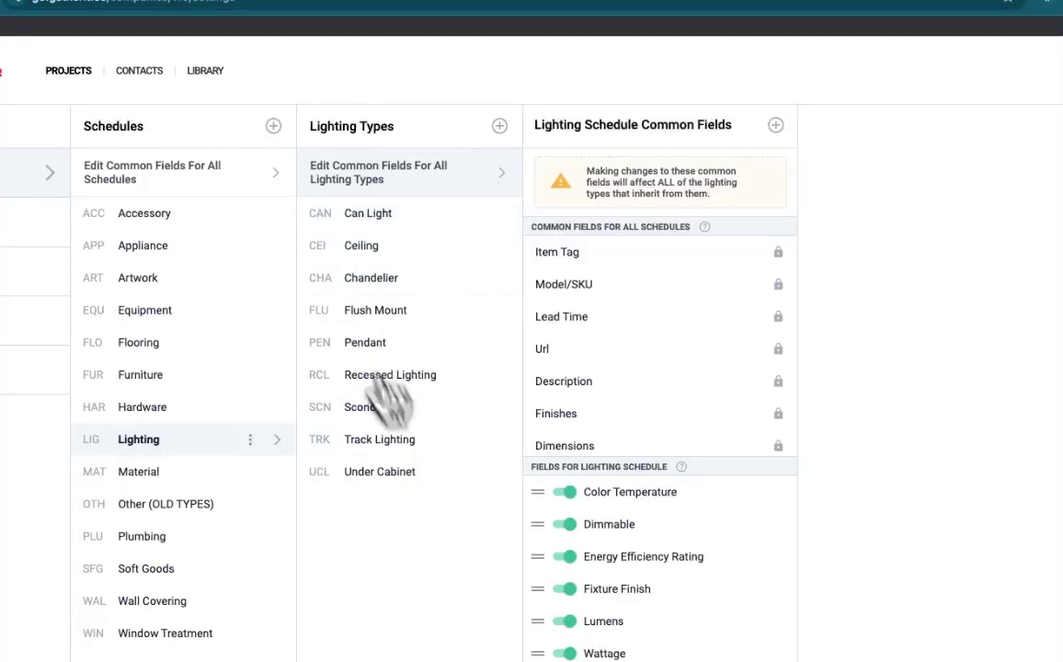
- Inspect the Model/SKU field's type in the common fields for all schedules, and close it without changes
left_click(201, 179)
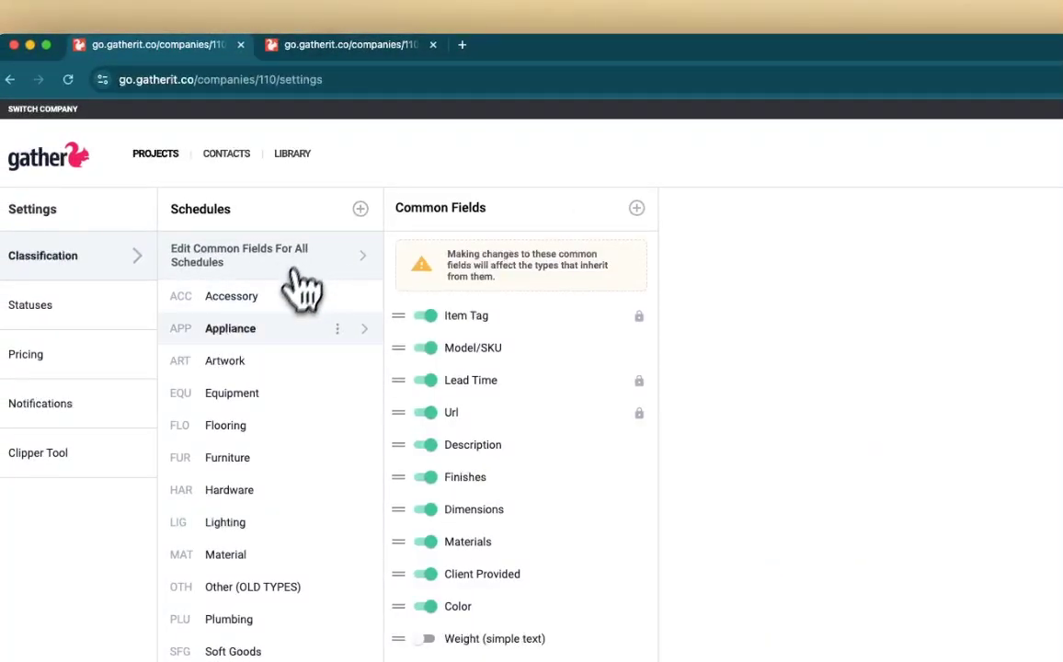
left_click(628, 348)
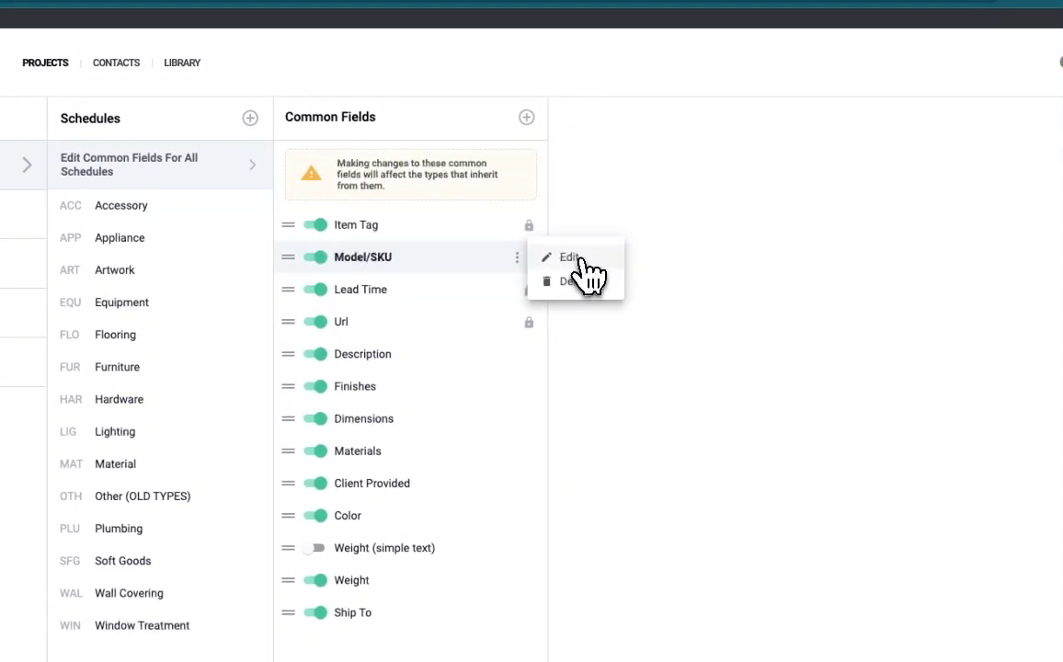
left_click(572, 258)
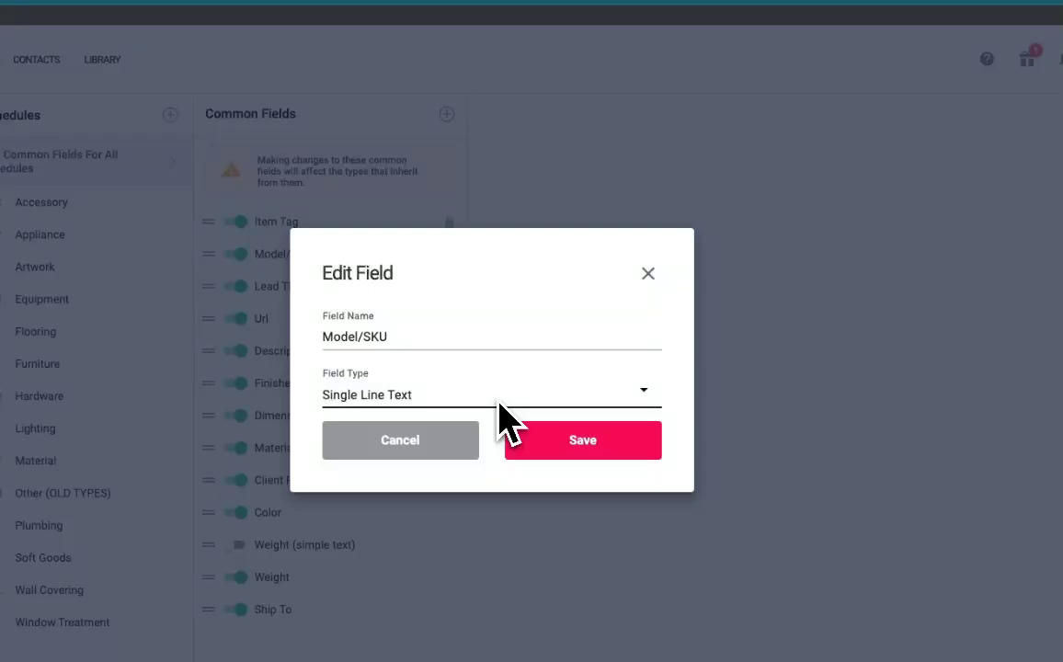
left_click(648, 274)
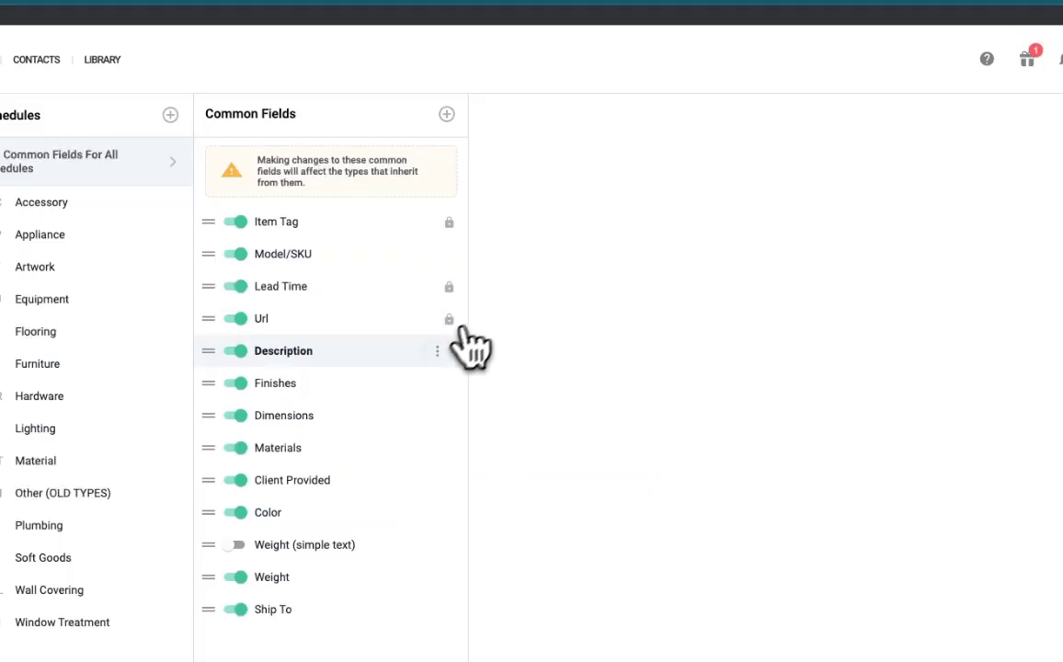
- Inspect the Description common field's settings and close them without changes
left_click(436, 350)
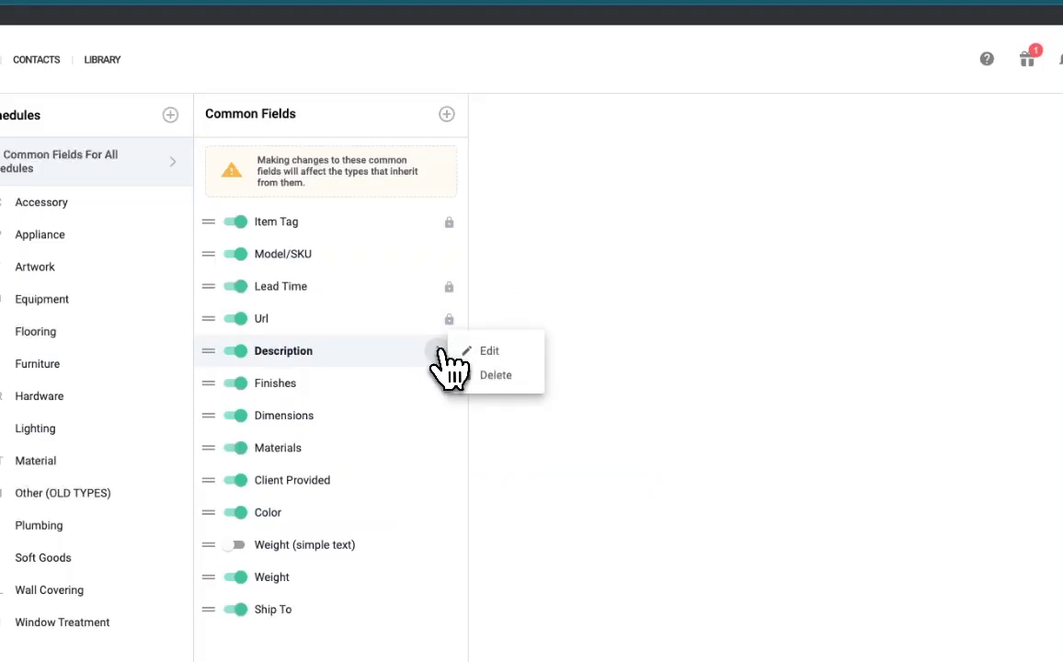
left_click(490, 351)
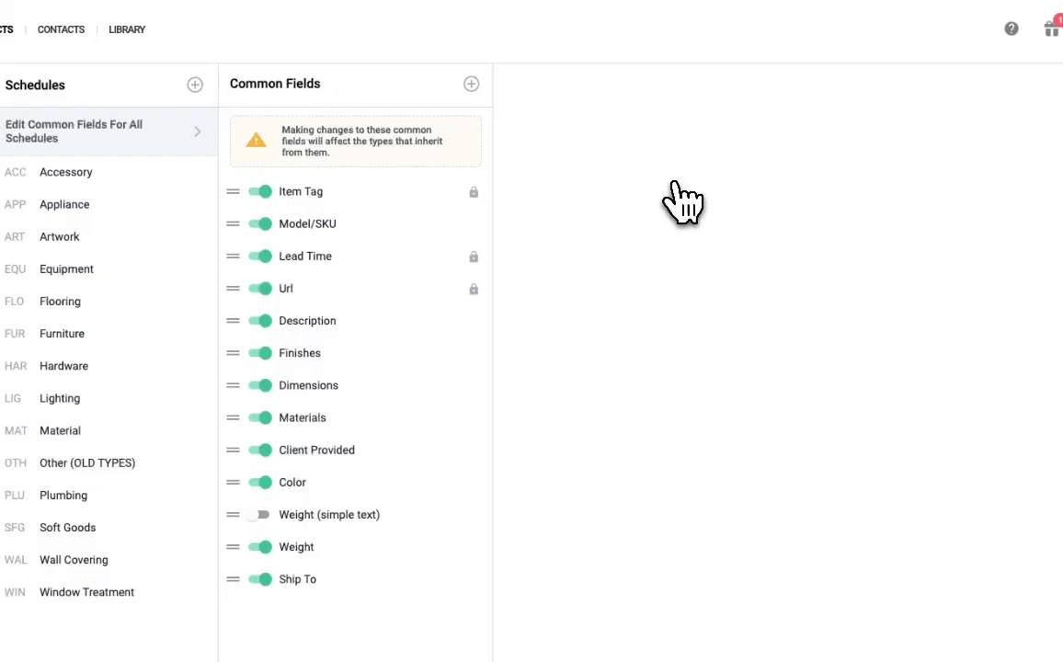
left_click(674, 183)
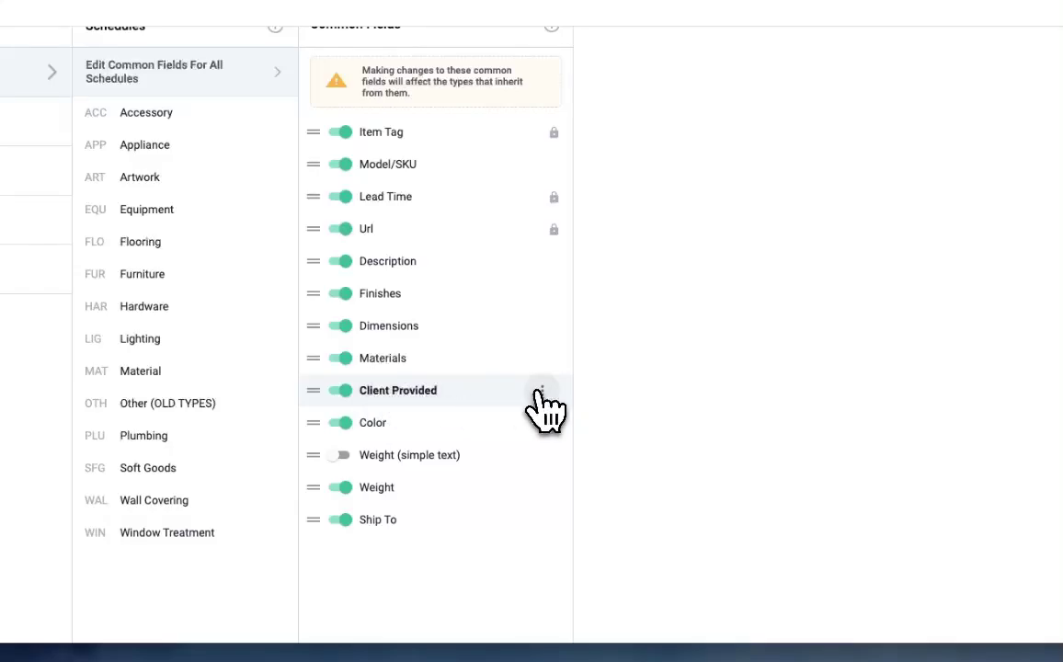
- Inspect the Client Provided common field's type and default value options, and close it without changes
left_click(542, 390)
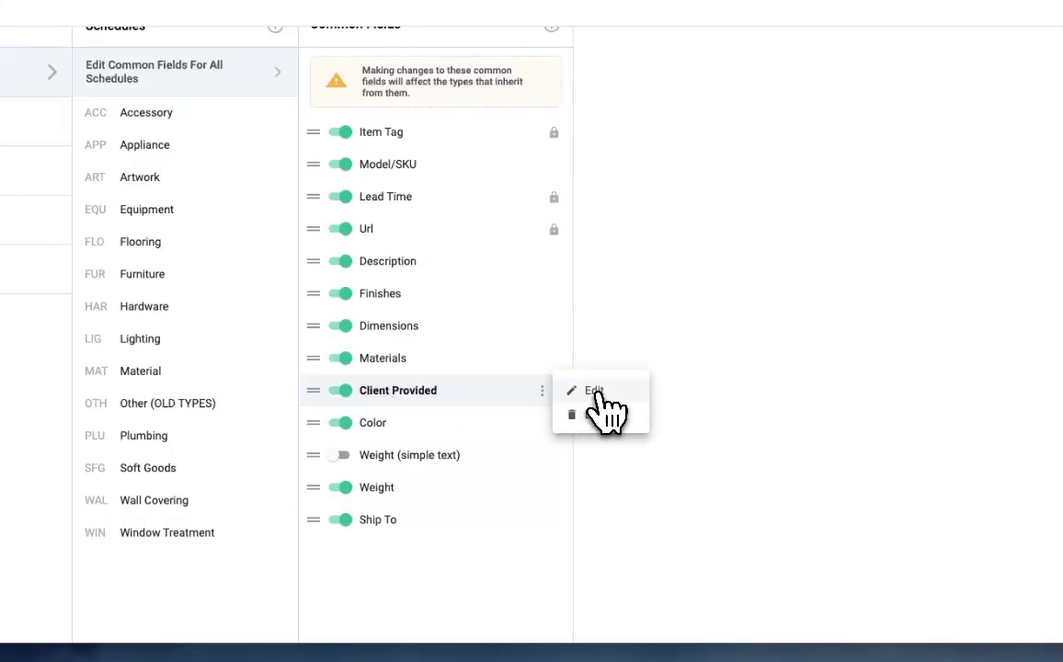
left_click(595, 393)
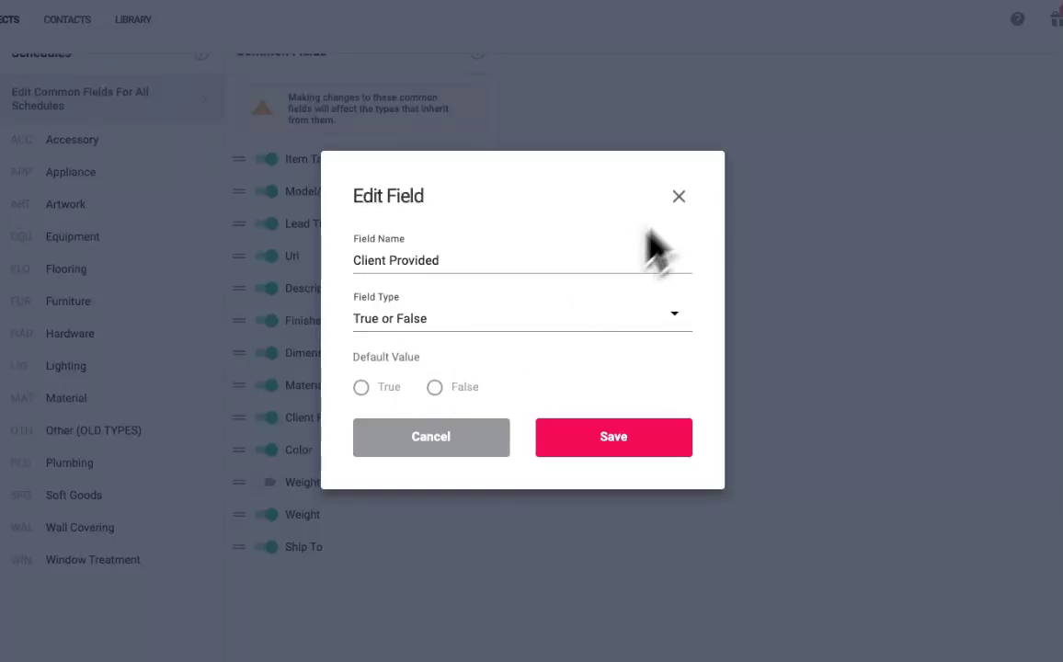
left_click(679, 196)
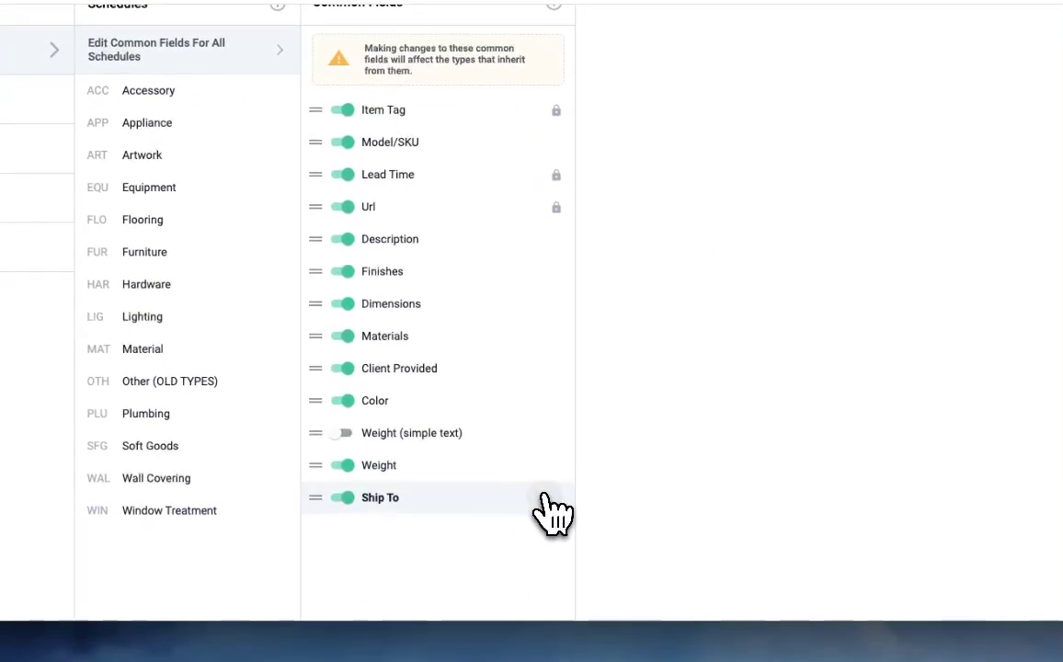
- Inspect the Ship To common field's type, option list and default value, and close it without changes
left_click(543, 497)
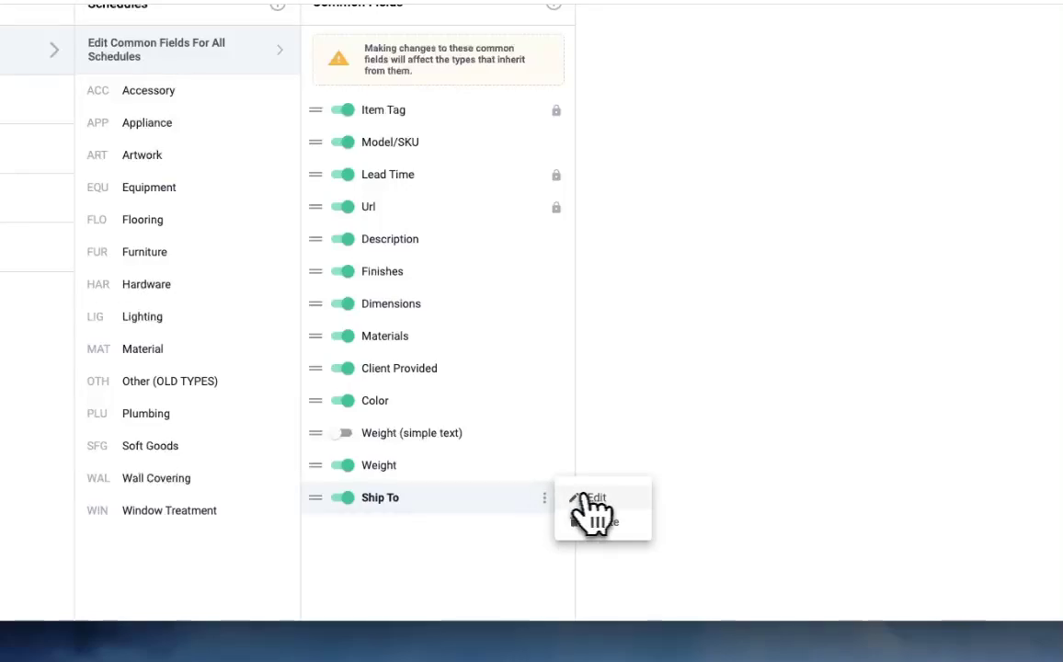
left_click(589, 498)
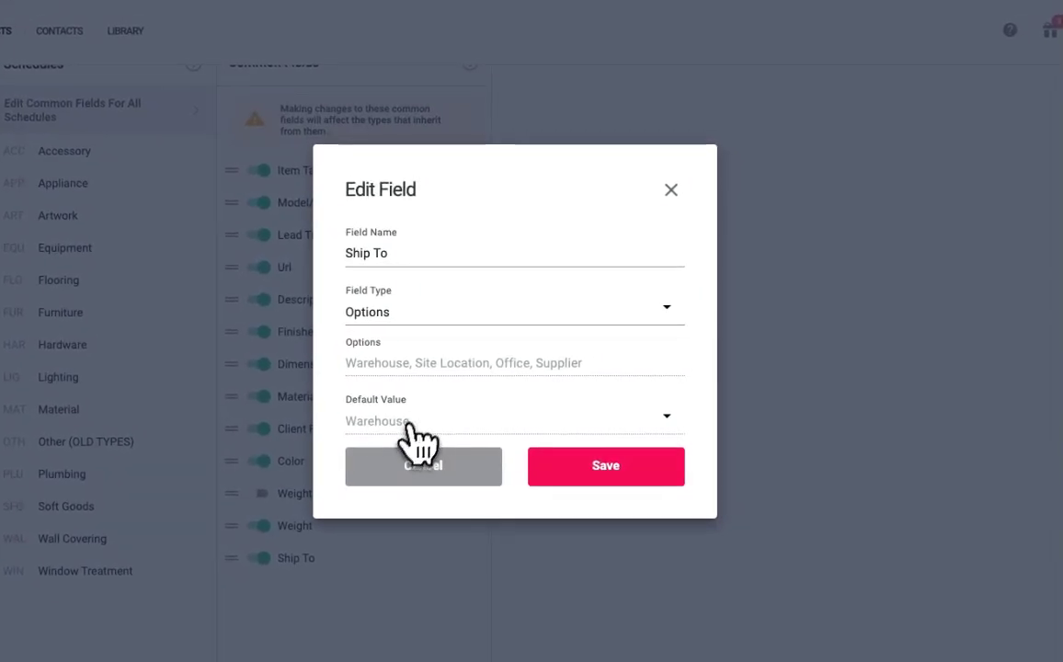
left_click(670, 191)
- Inspect the Weight common field's type, units of measurement and default values, and close it without changes
left_click(470, 526)
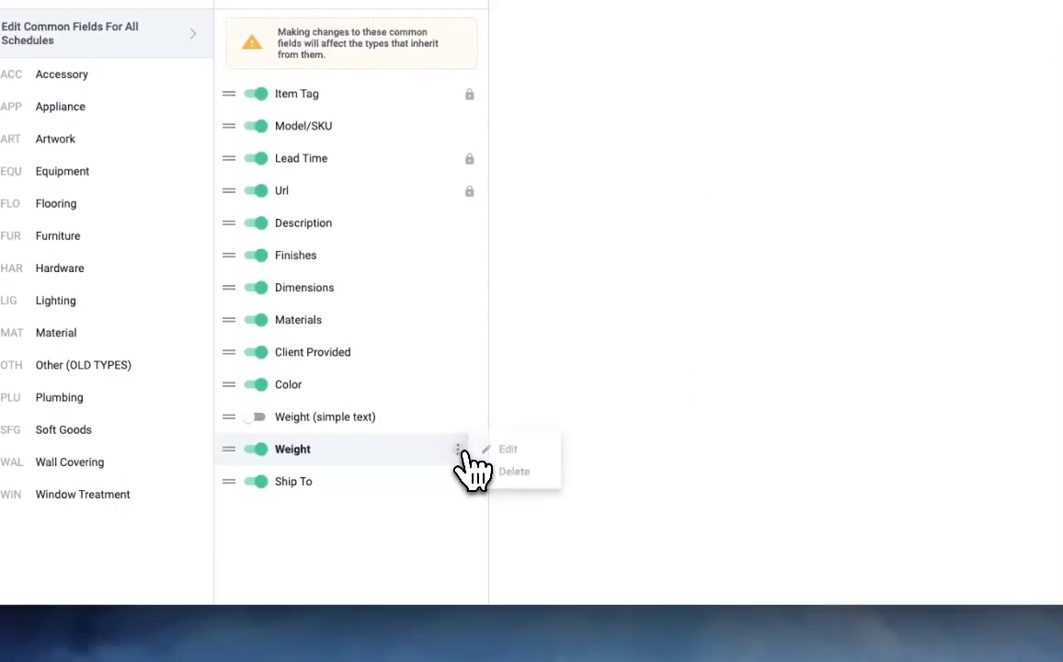
left_click(518, 526)
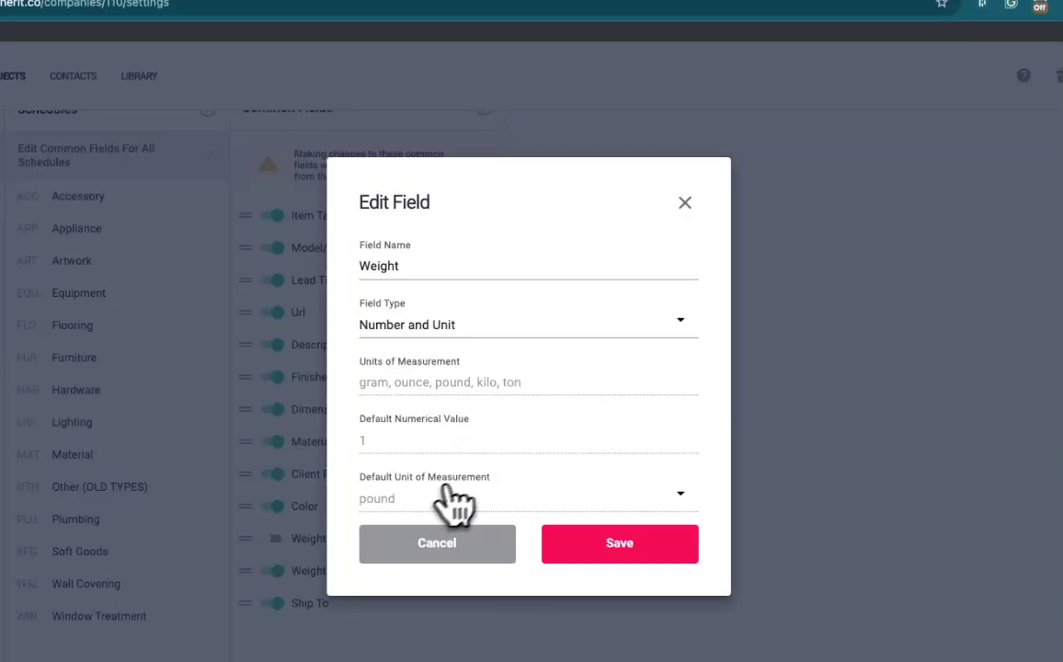
left_click(688, 204)
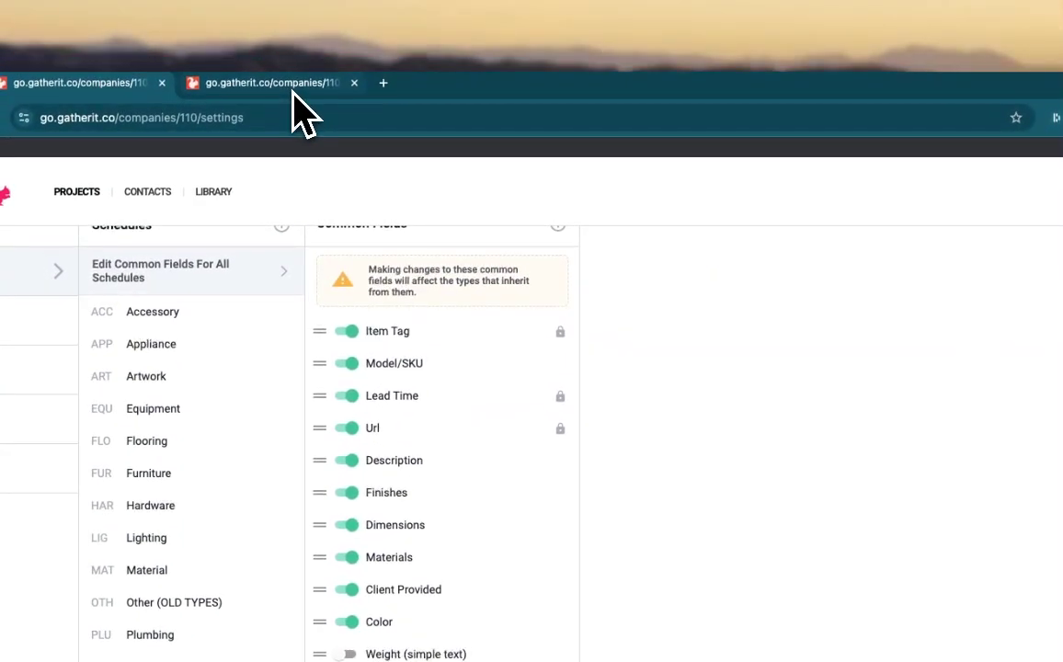
- Open the proposed Pendant Lighting product in the Grand Cru Napa project's Restaurant Dining area and review its common specification fields
left_click(295, 89)
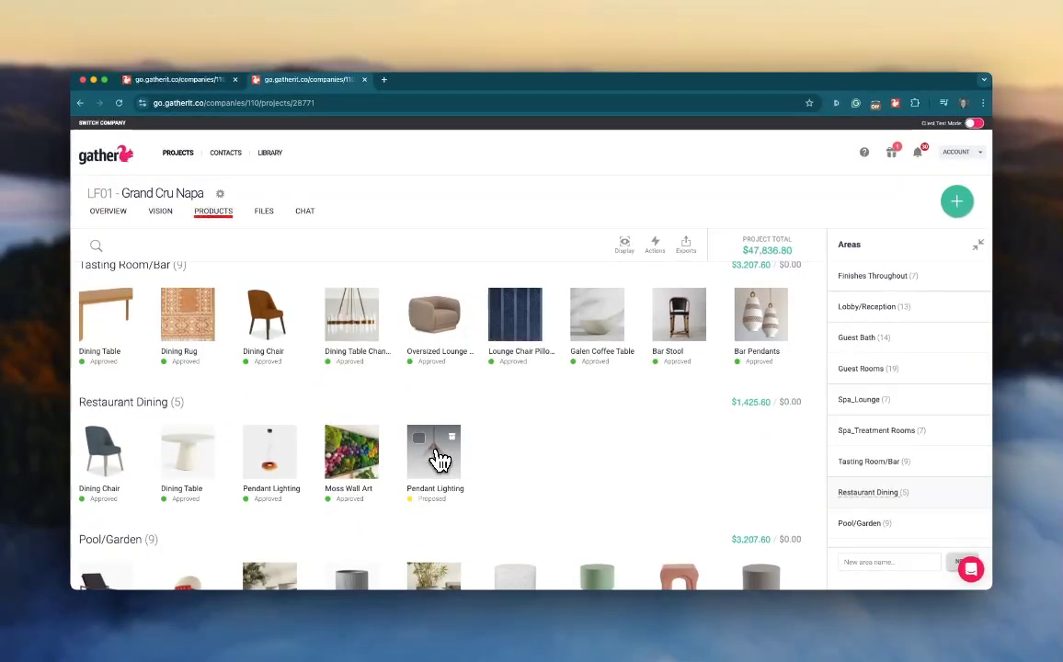
left_click(435, 456)
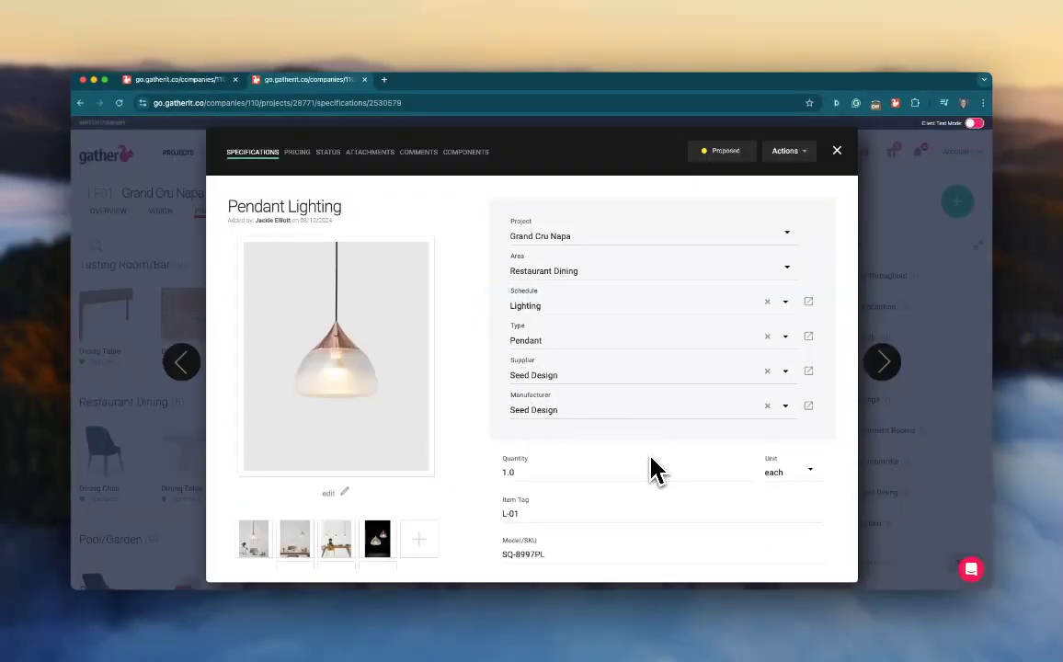
scroll(655, 454, "down", 5)
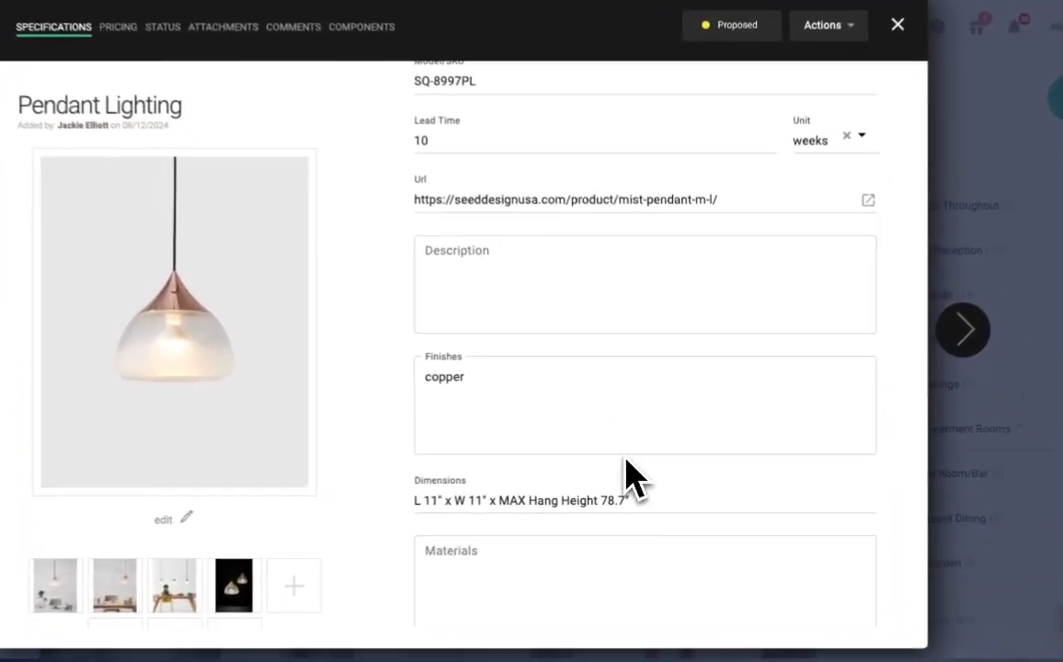
scroll(625, 477, "down", 5)
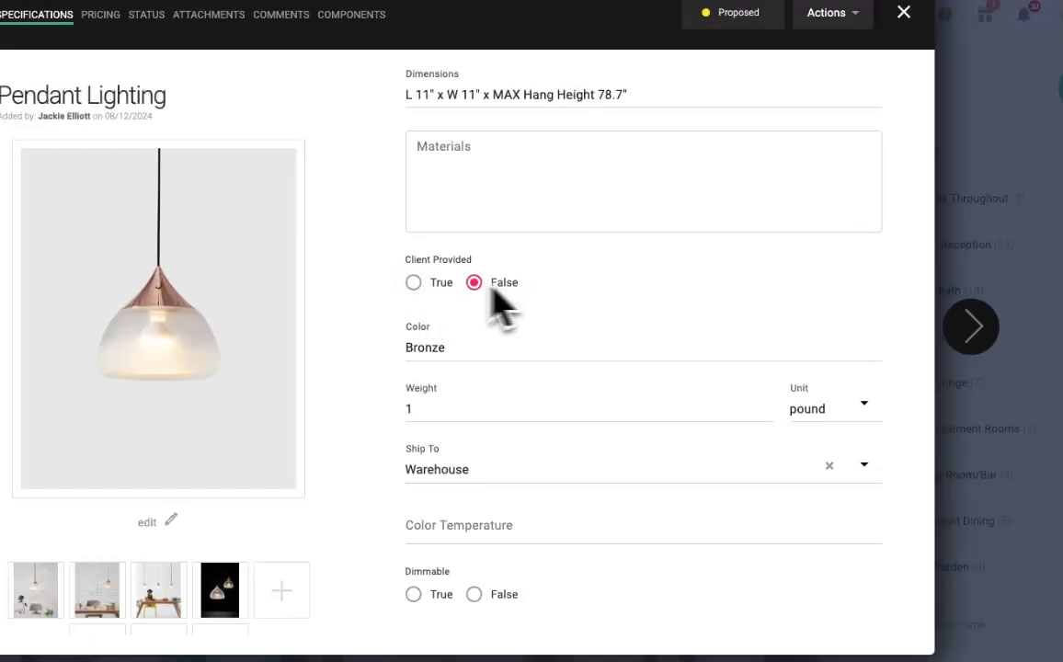
scroll(698, 395, "down", 1)
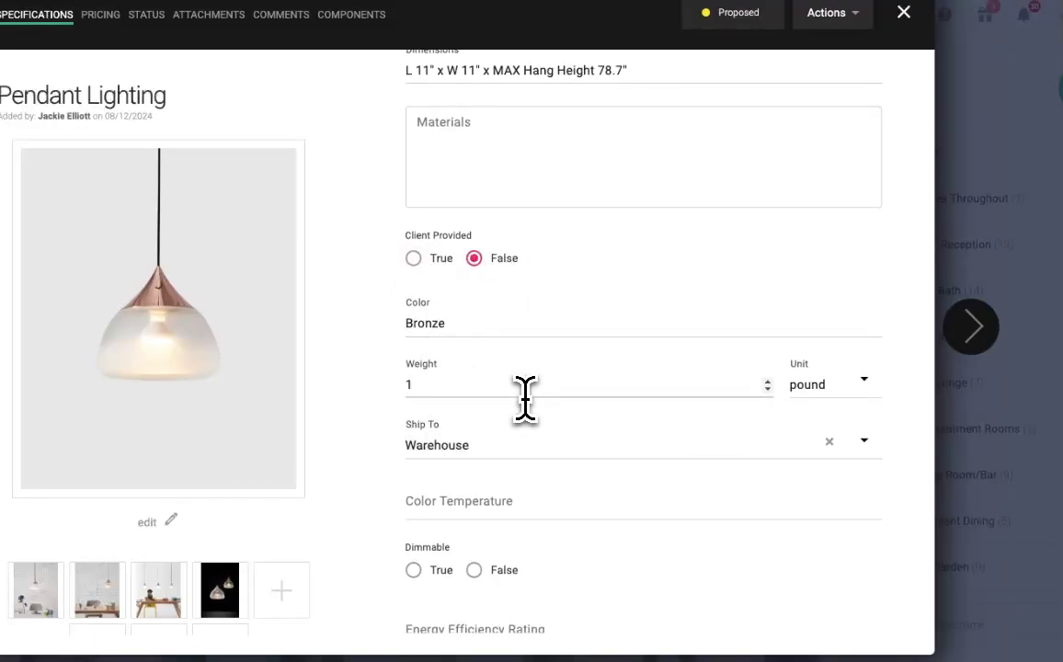
- Check the unit choices for the pendant's Weight and read through its lighting-specific fields and notes sections
left_click(520, 393)
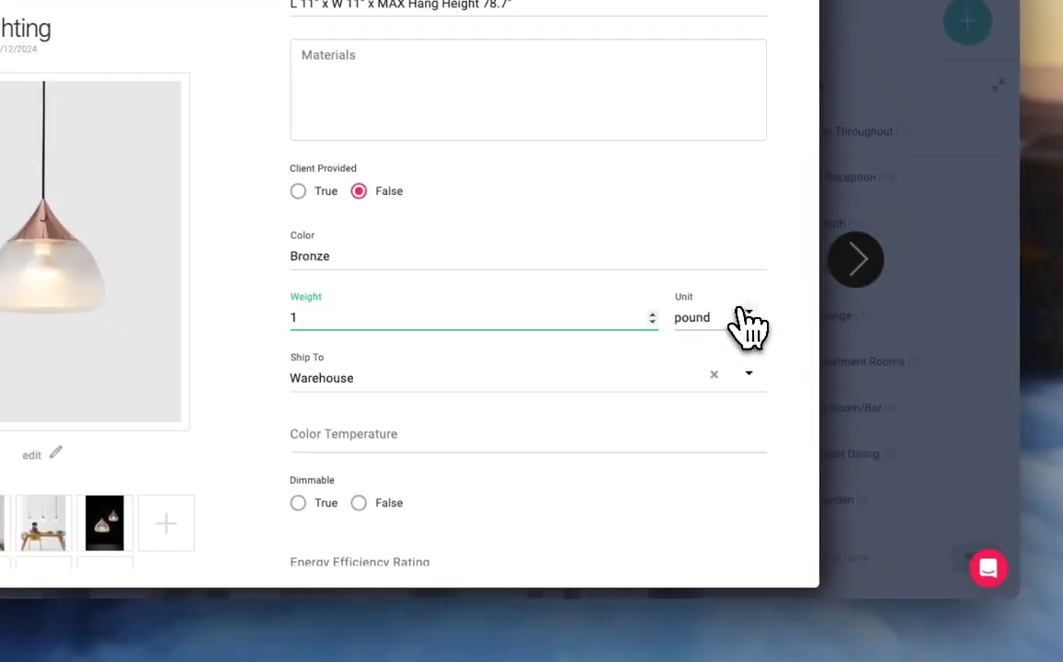
left_click(859, 386)
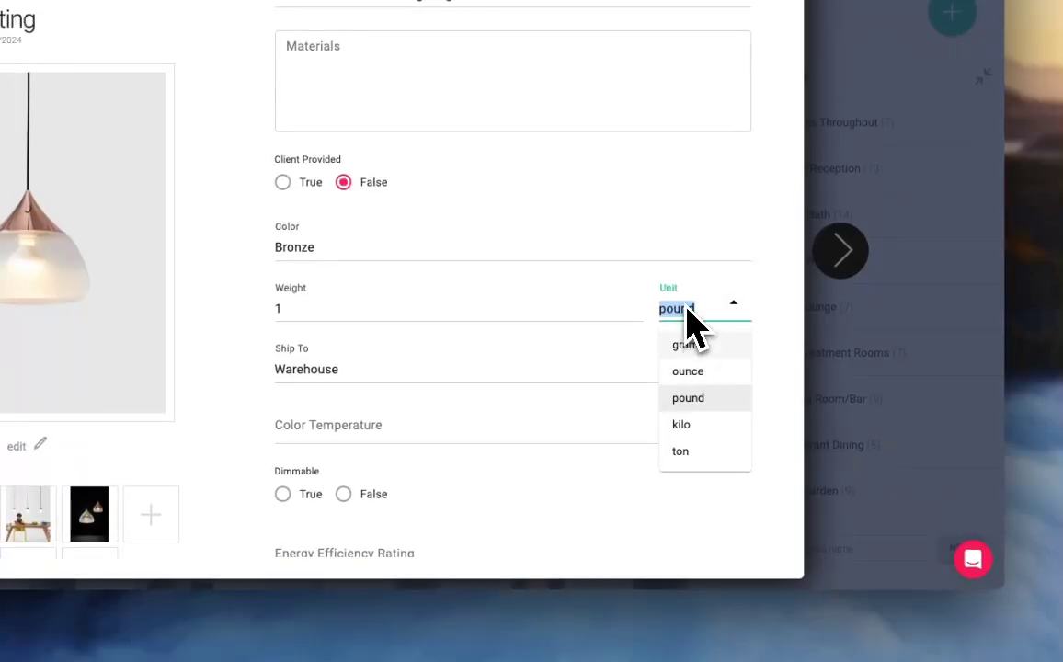
left_click(586, 508)
scroll(563, 533, "down", 3)
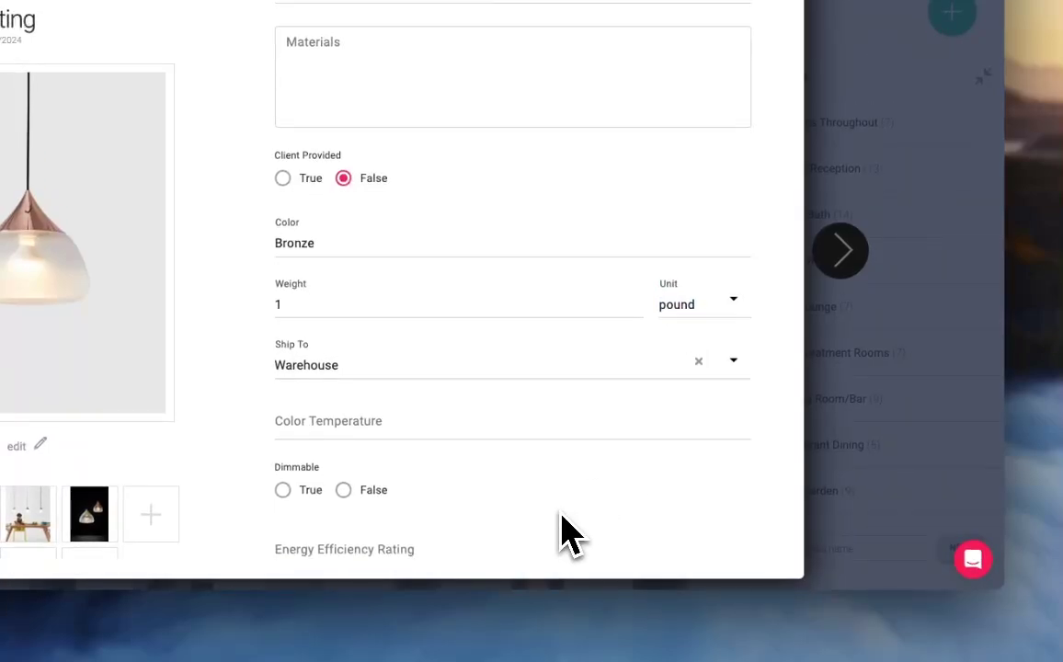
scroll(558, 533, "down", 3)
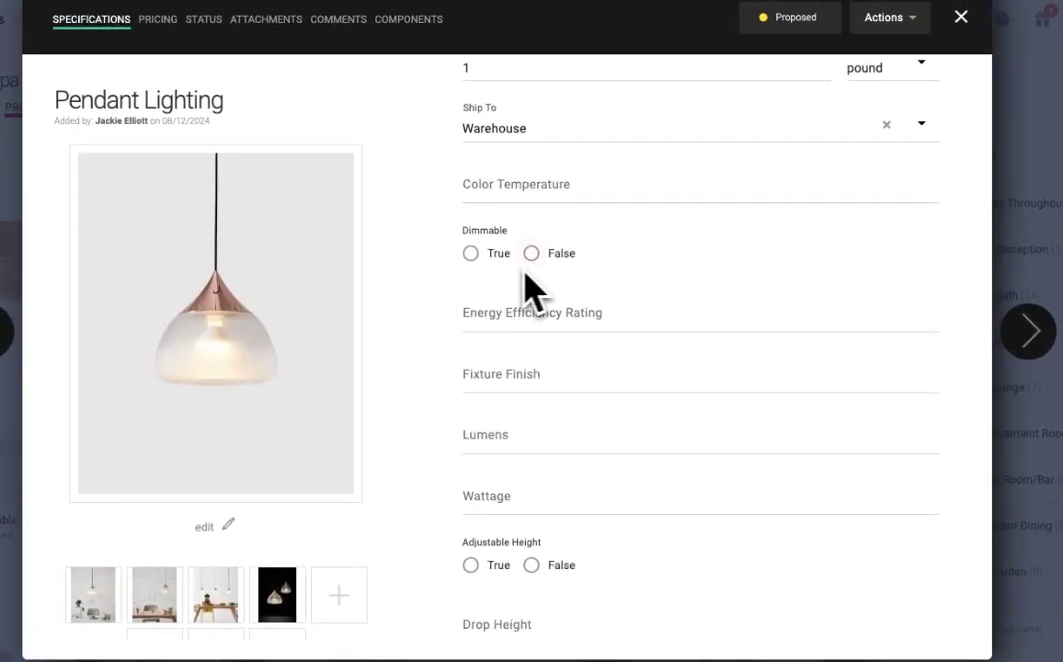
scroll(537, 278, "down", 1)
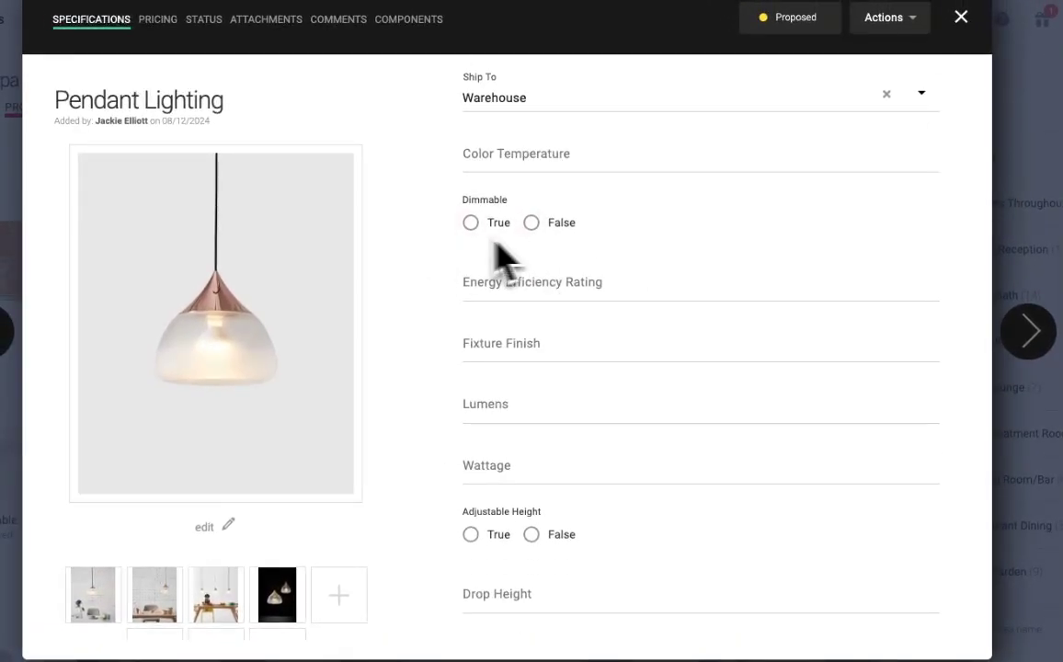
scroll(662, 501, "down", 3)
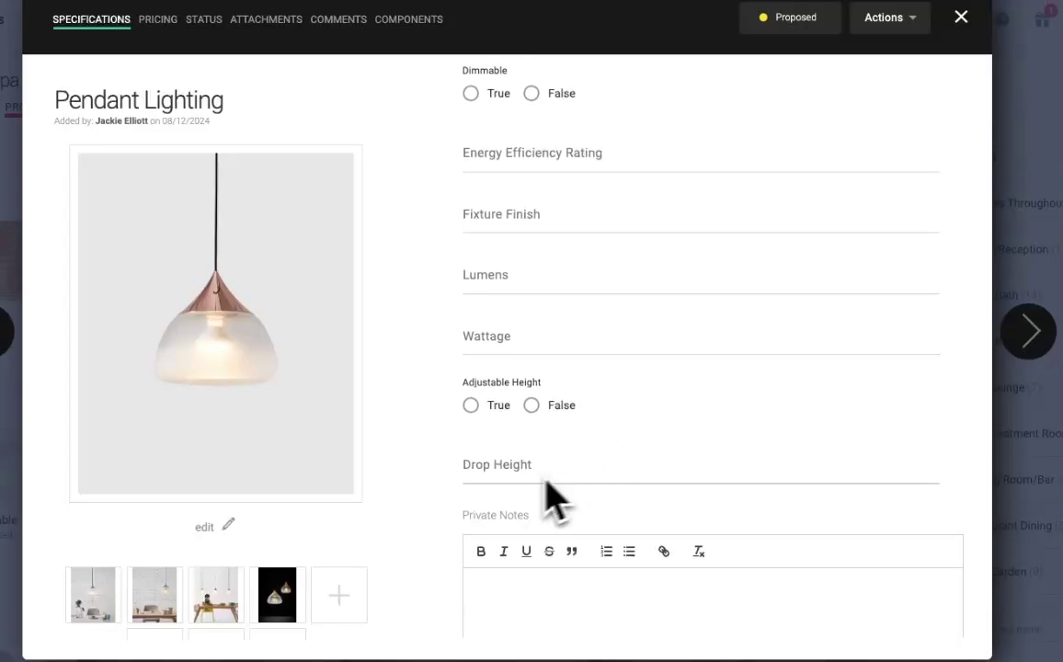
scroll(529, 491, "down", 4)
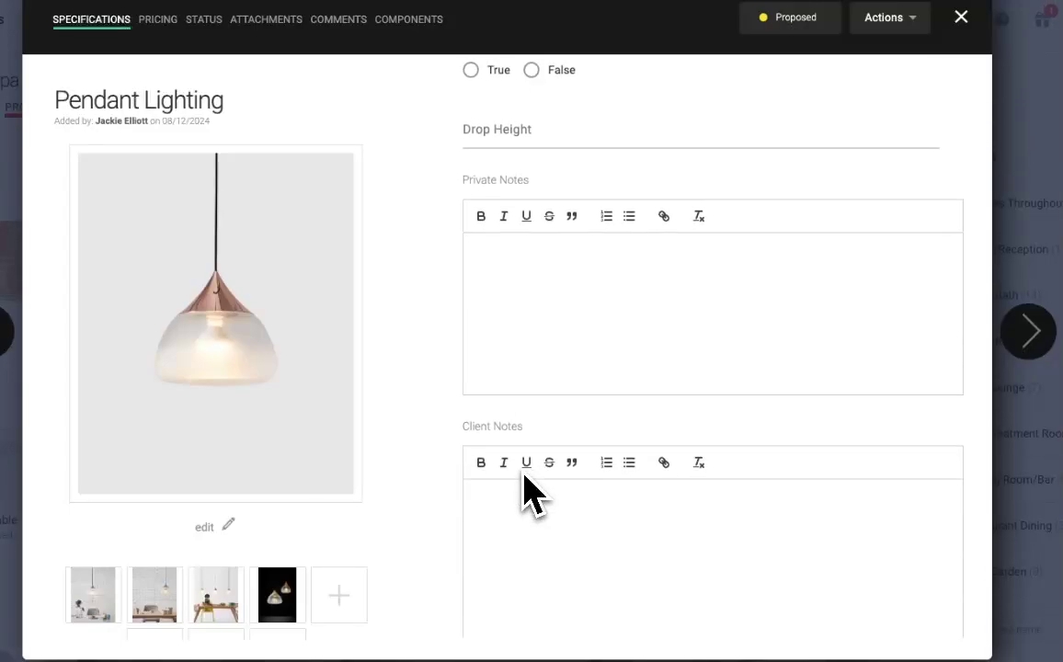
- Set the pendant's Ship To field to Site Location
scroll(528, 492, "up", 1)
scroll(532, 487, "up", 6)
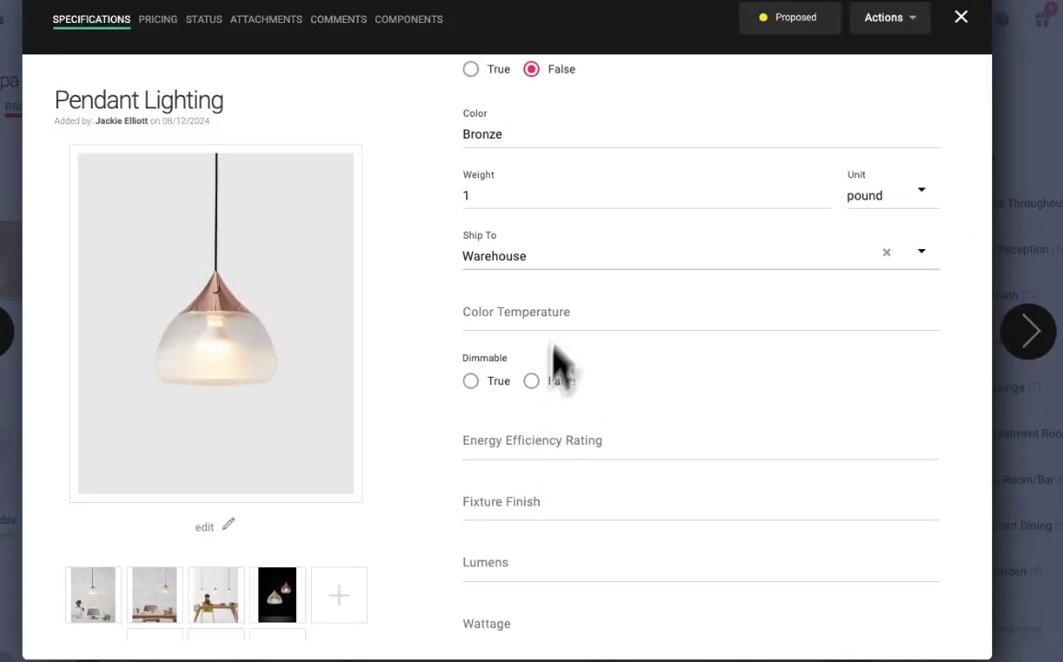
left_click(554, 254)
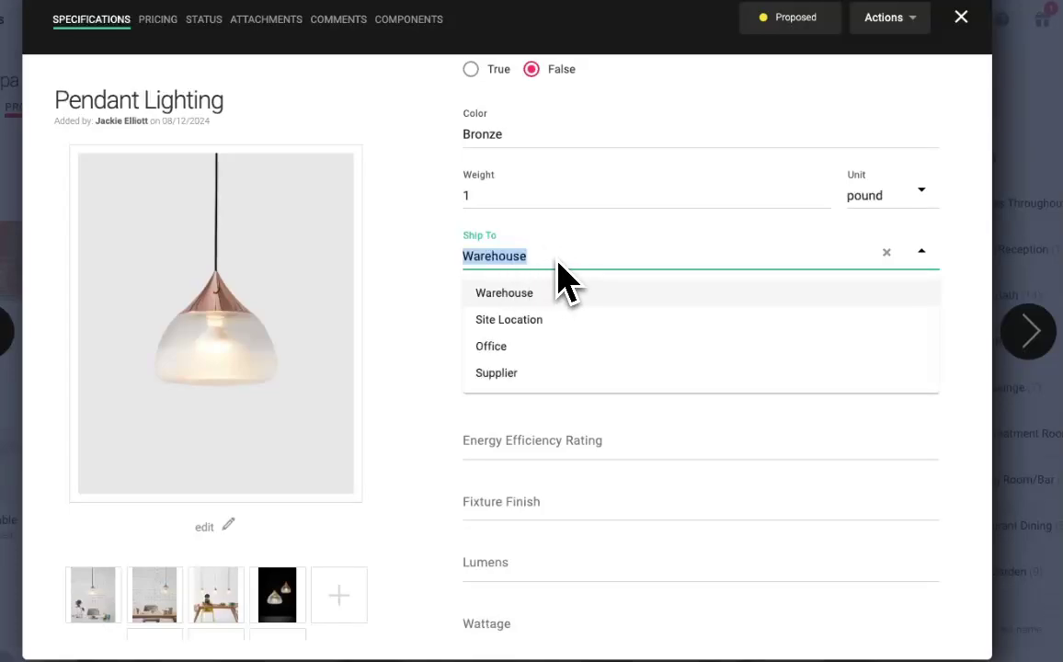
left_click(542, 336)
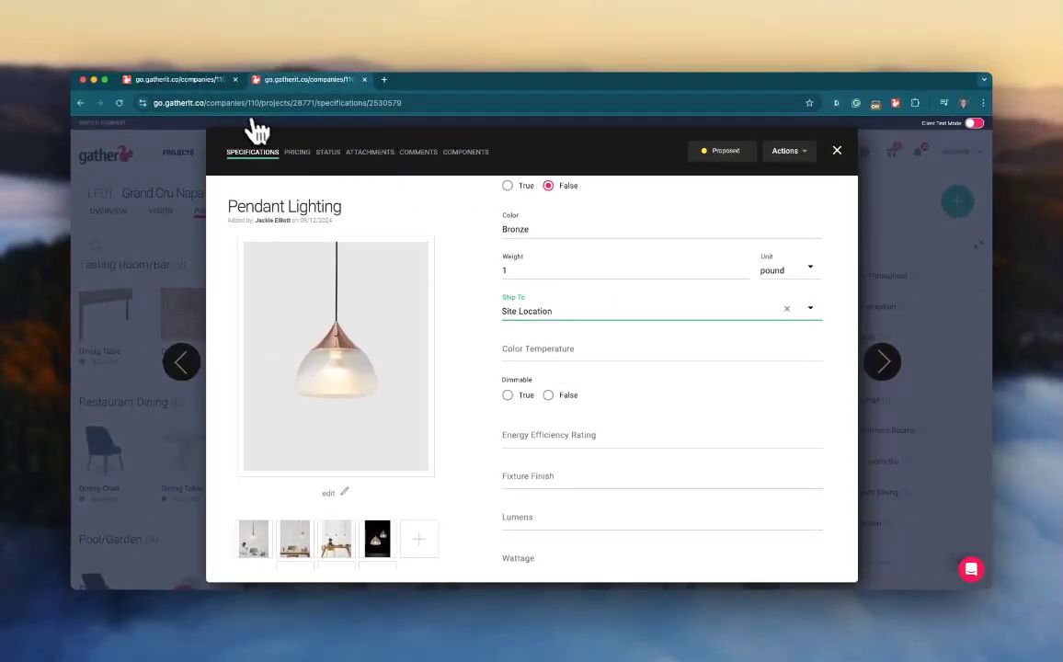
- Return to the company's Classification settings and view the common fields for all schedules
left_click(215, 85)
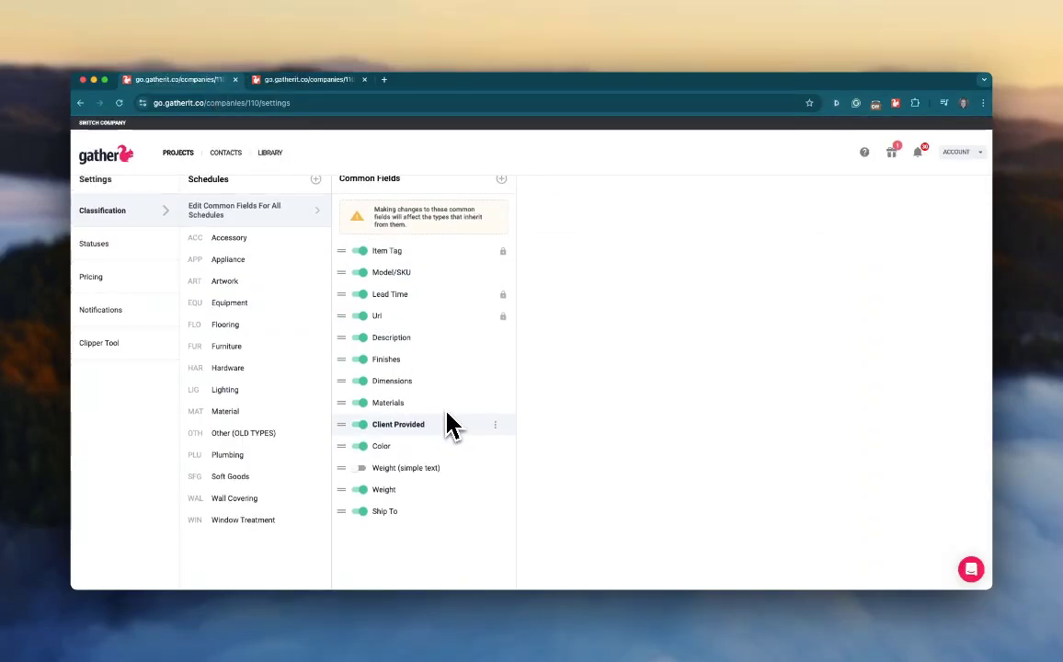
scroll(451, 422, "up", 1)
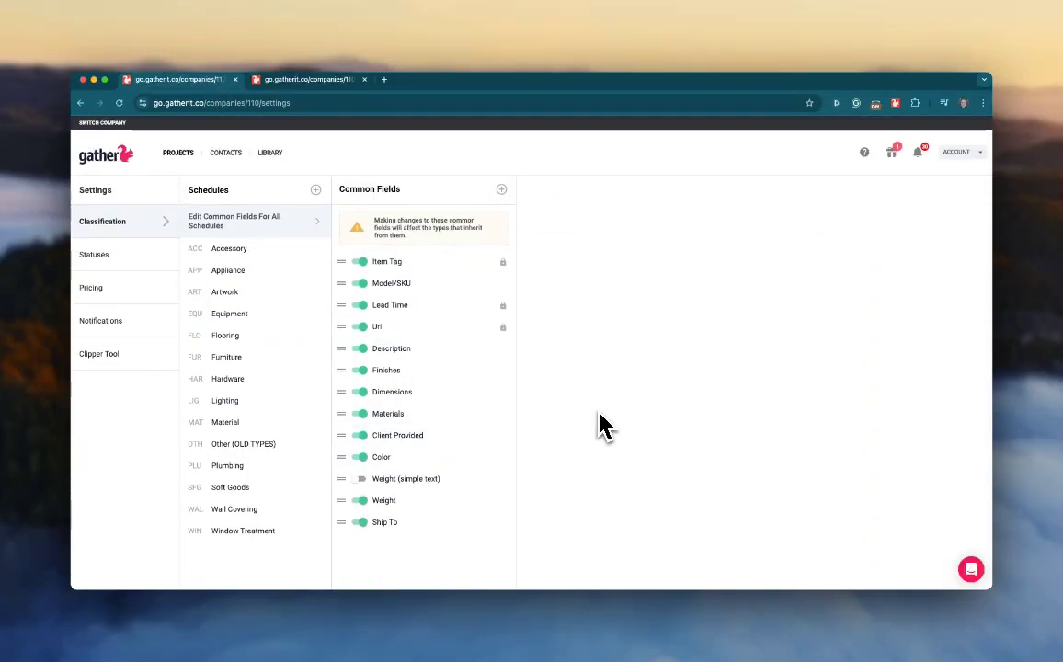